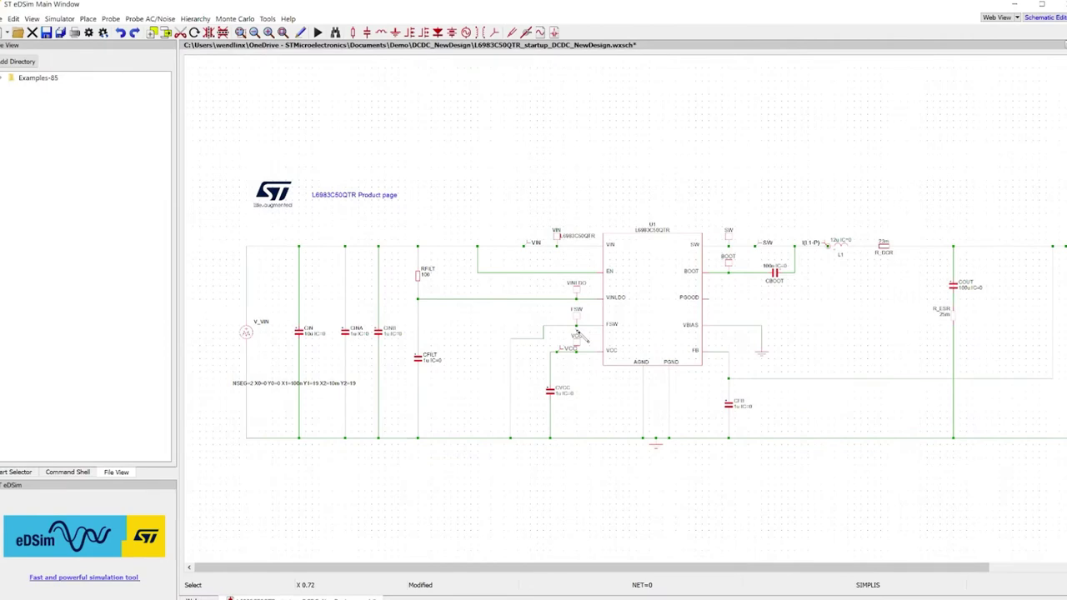
Launch the SIMPLIS transient simulation of the L6983C50QTR buck converter schematic.
left_click(317, 32)
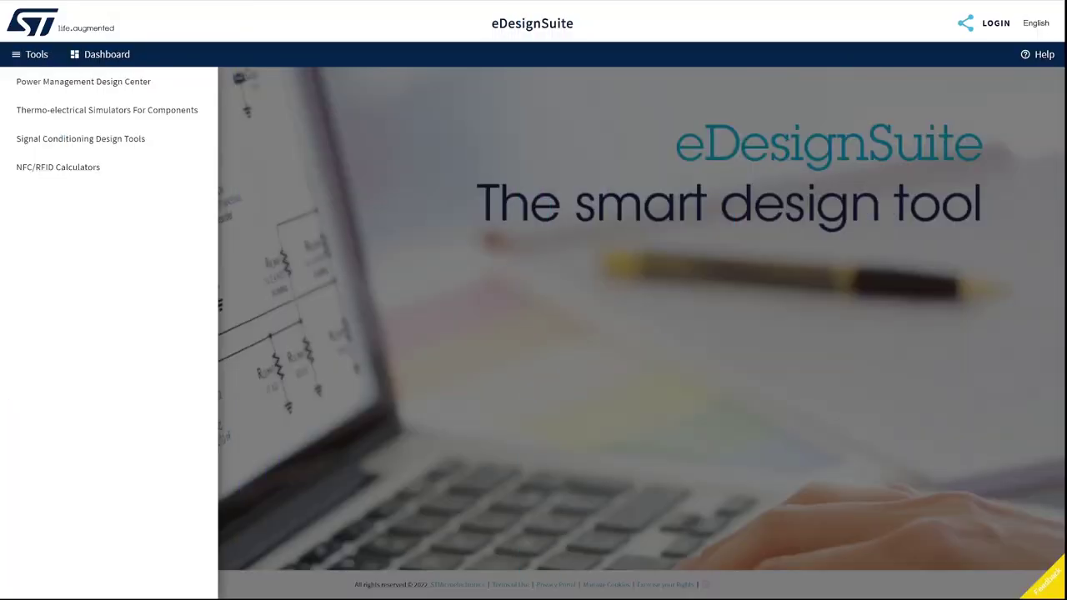
Open the Buck design tool under Power Management > DC/DC > Non Isolated.
left_click(90, 81)
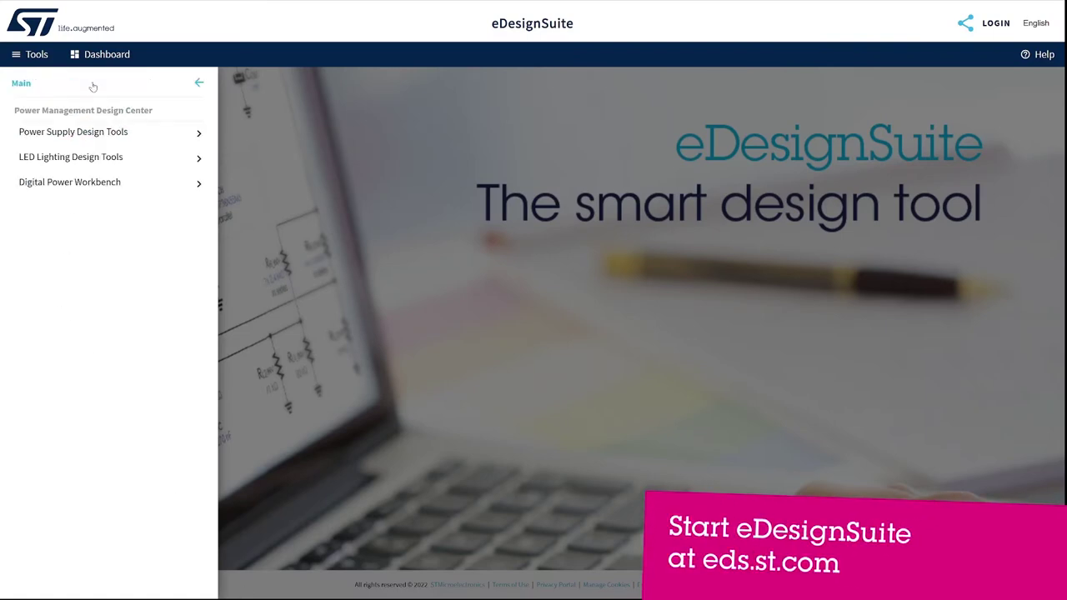
left_click(95, 134)
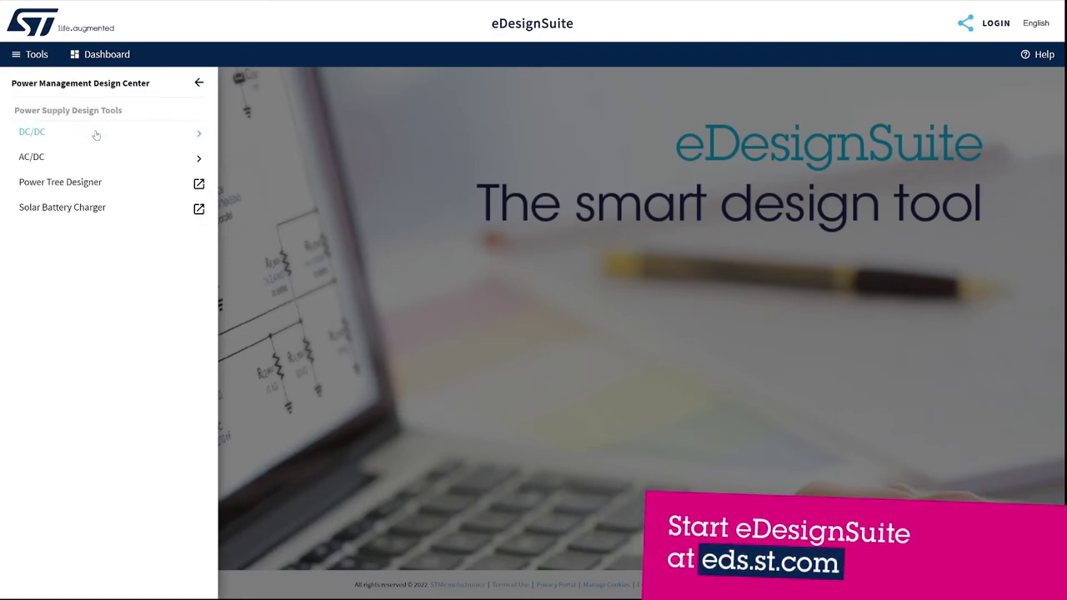
left_click(50, 135)
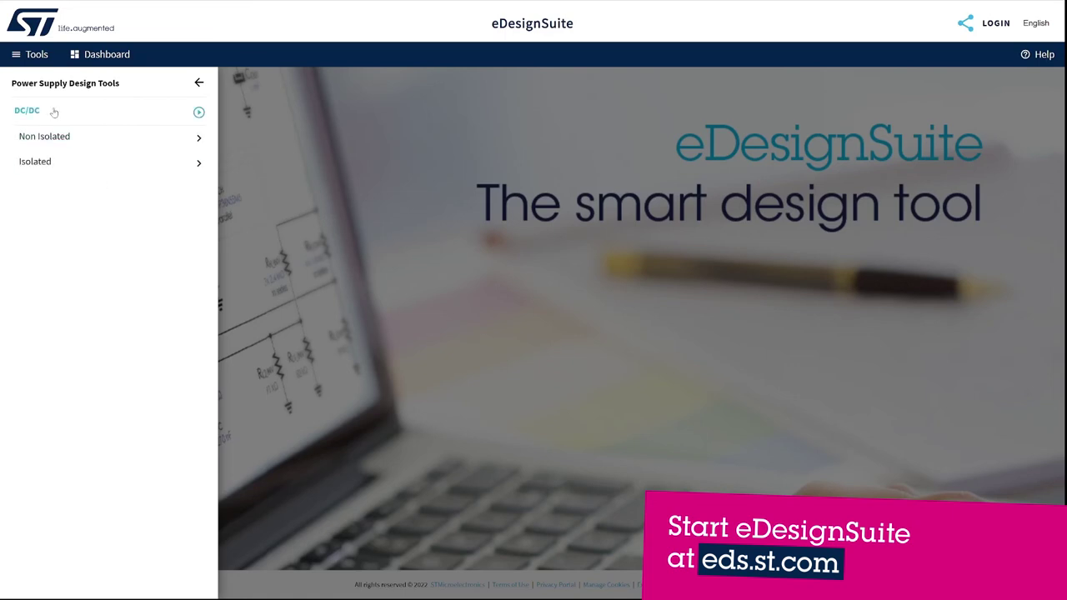
left_click(48, 138)
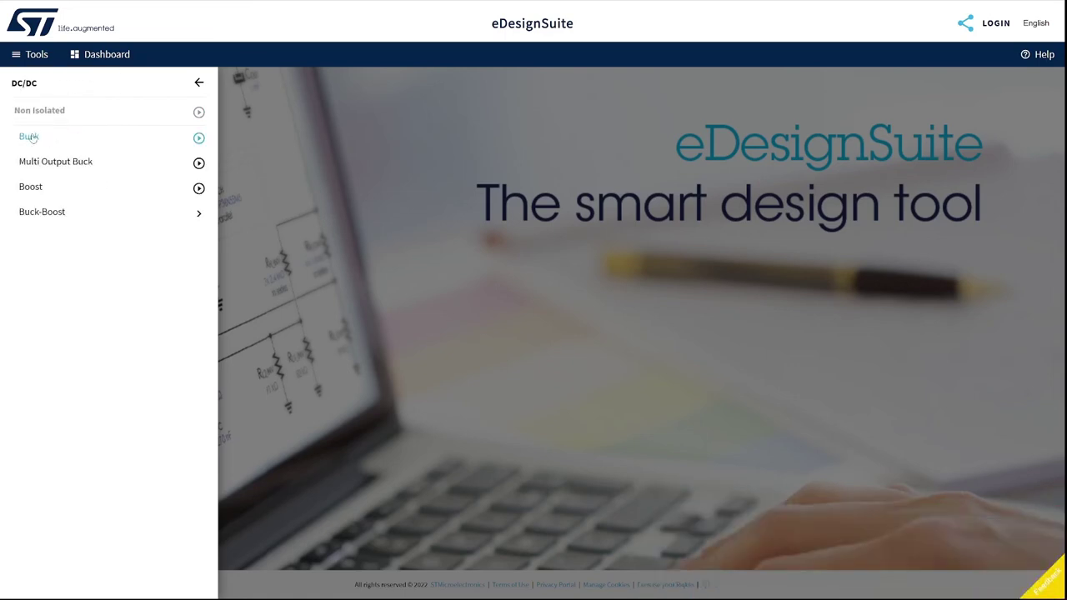
left_click(43, 136)
Enter 6.5–19 V input, 5 V and 3 A output, and filter parts by 'l6983'.
left_click(103, 147)
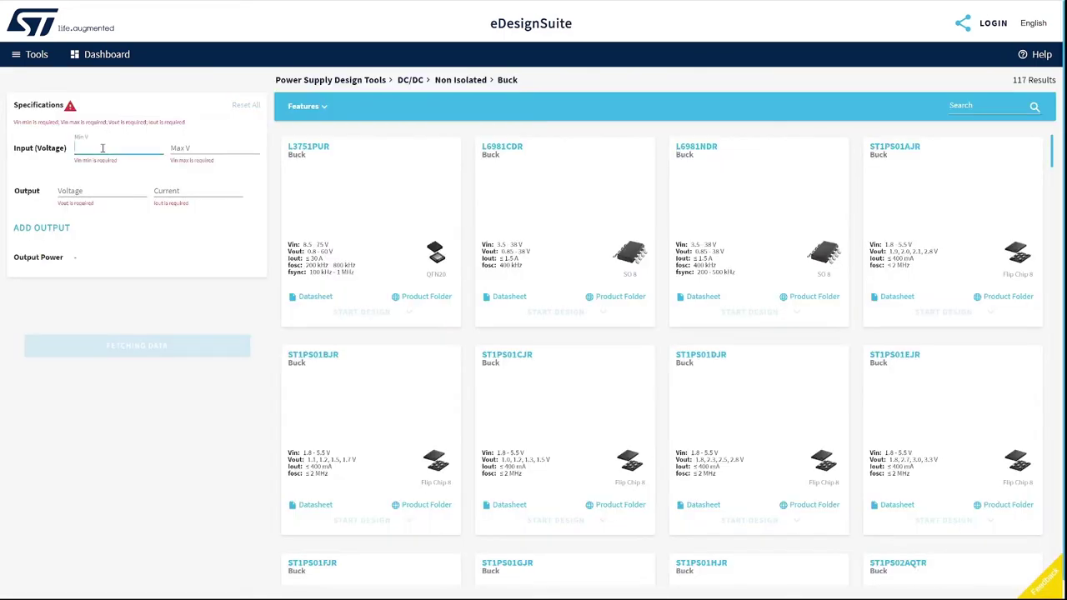
type("6.5")
left_click(225, 147)
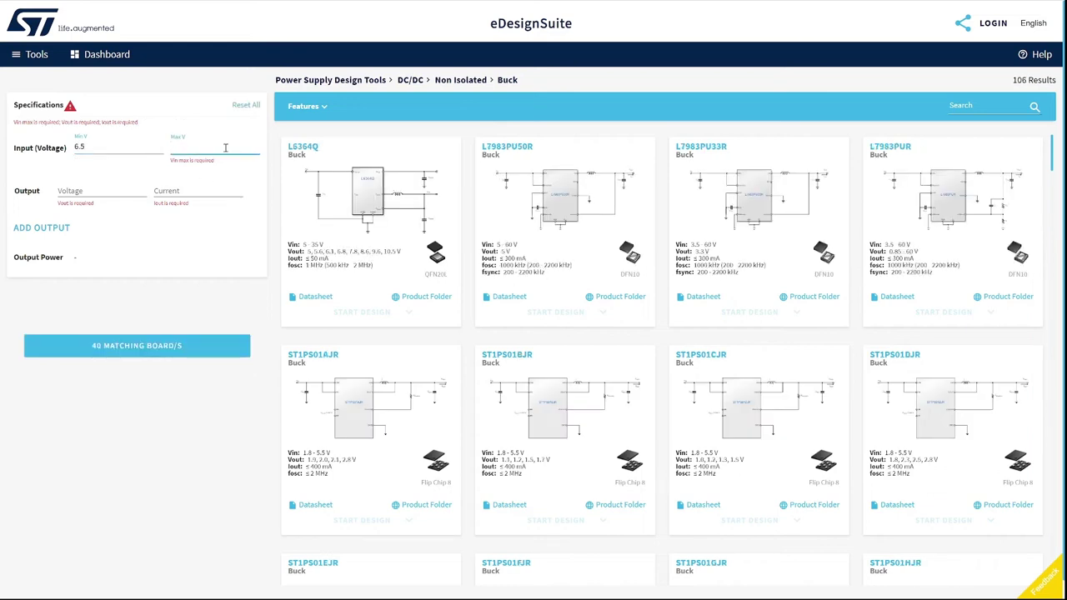
type("19")
left_click(119, 192)
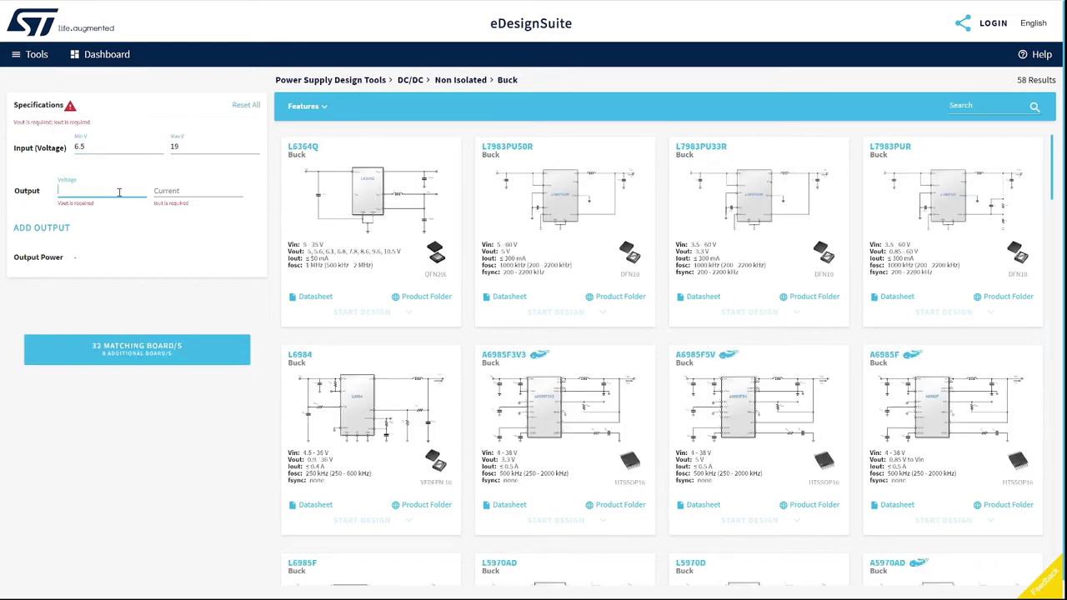
type("5")
left_click(169, 190)
type("3")
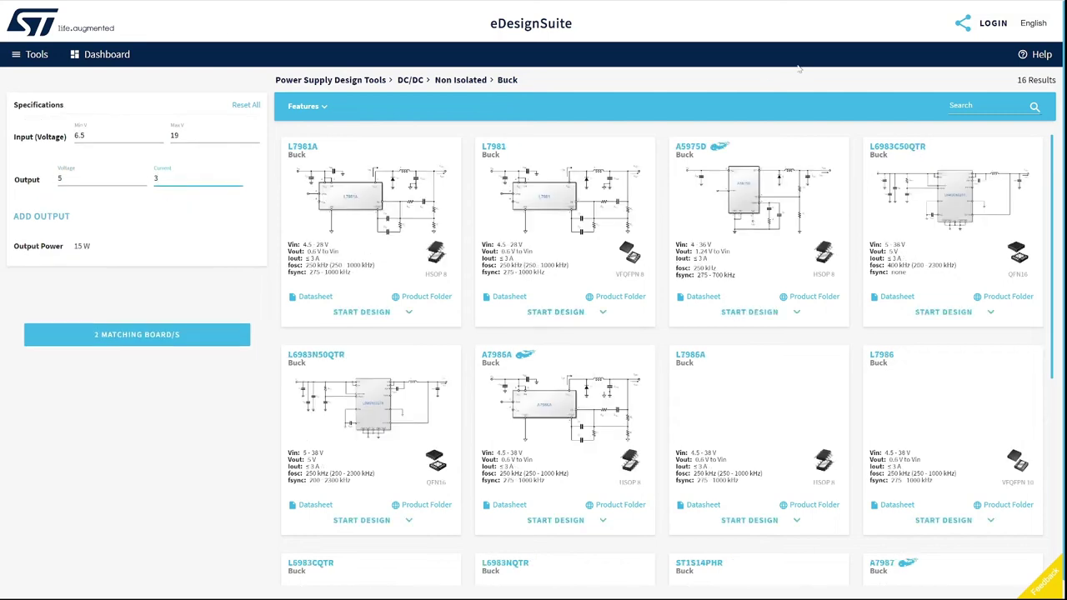
left_click(963, 107)
type("l69")
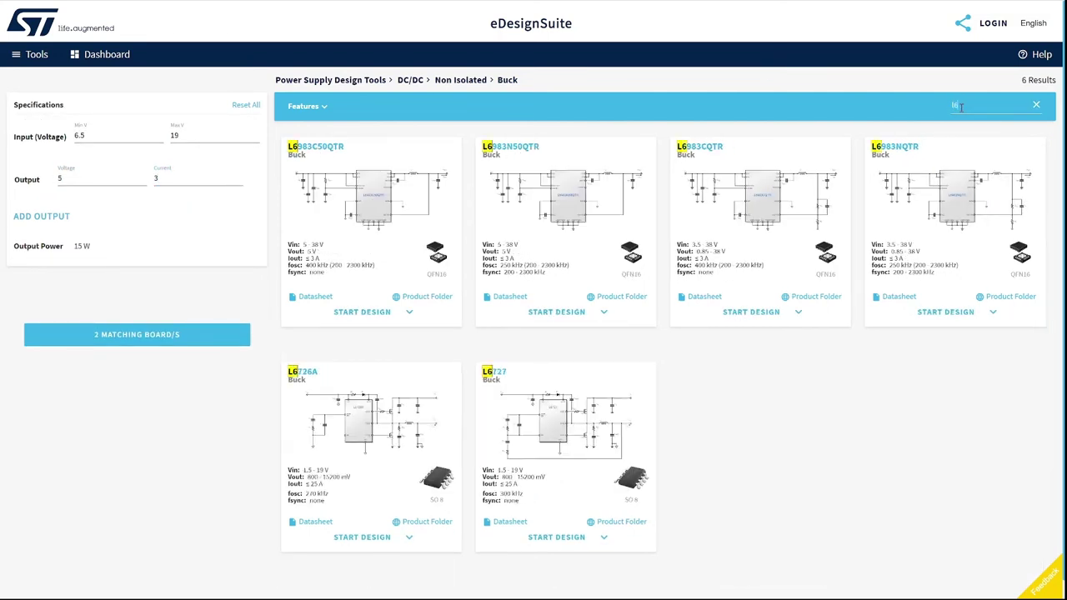
type("83")
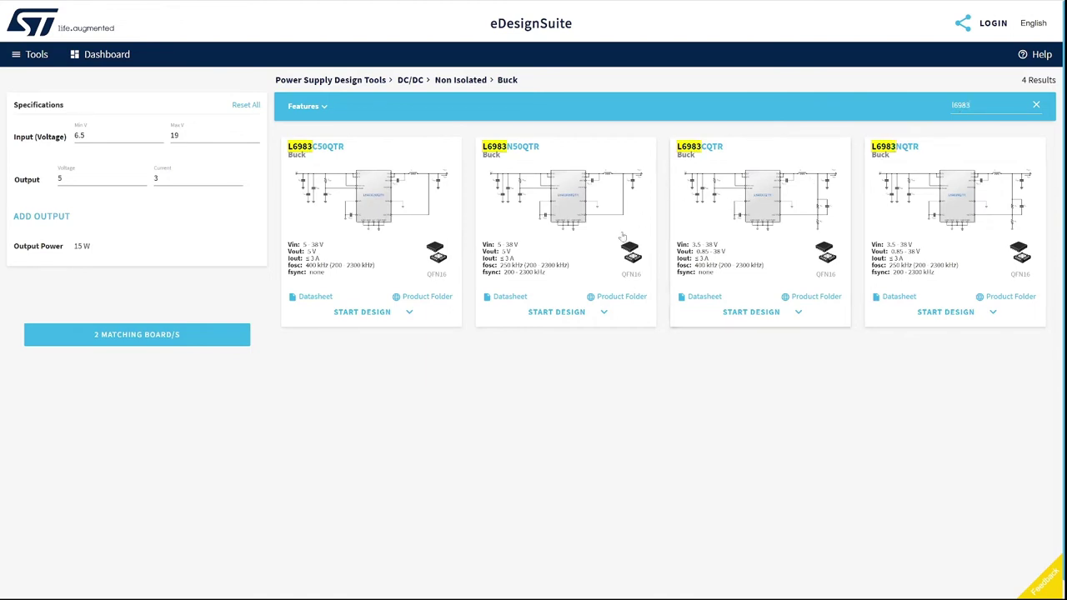
Open the L6983C50QTR part details and start a design with it.
left_click(373, 201)
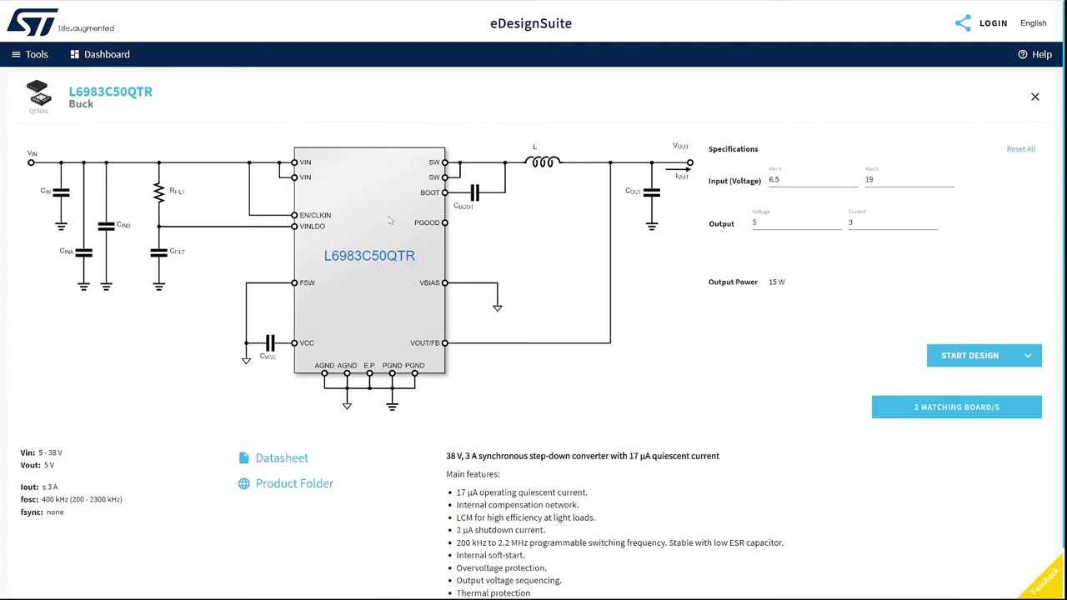
left_click(1007, 357)
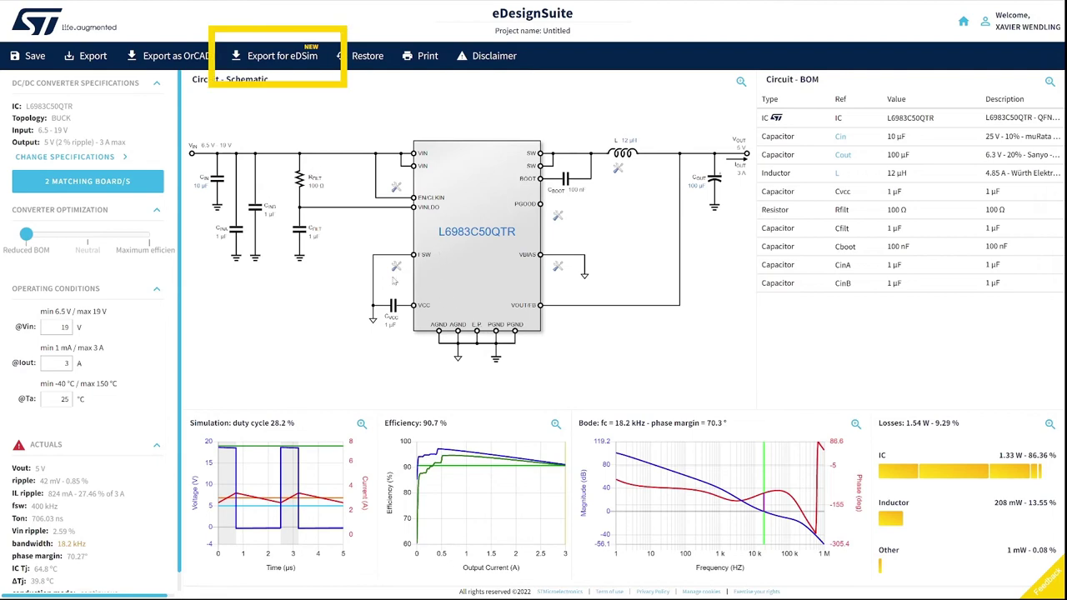
Export the design for eDSim and download it as DCDC_NewDesign.zip.
left_click(297, 58)
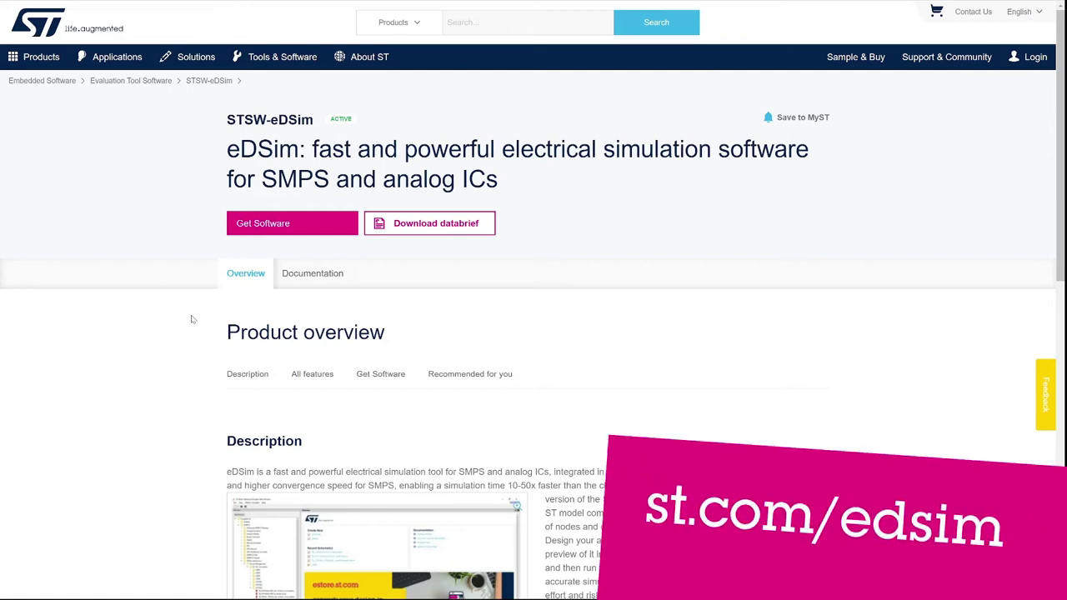
left_click(275, 234)
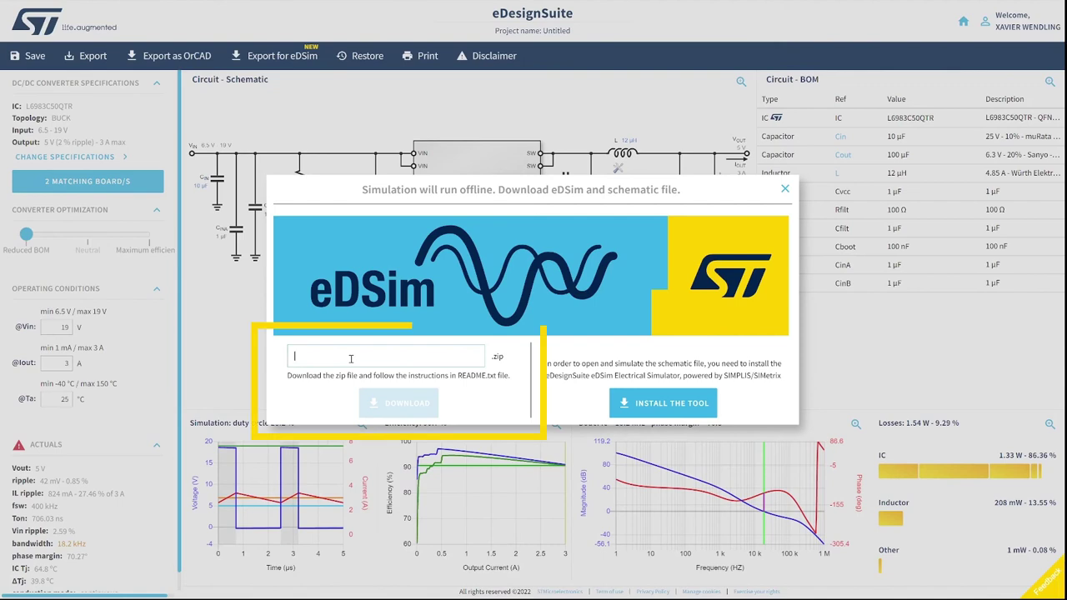
type("DCDC")
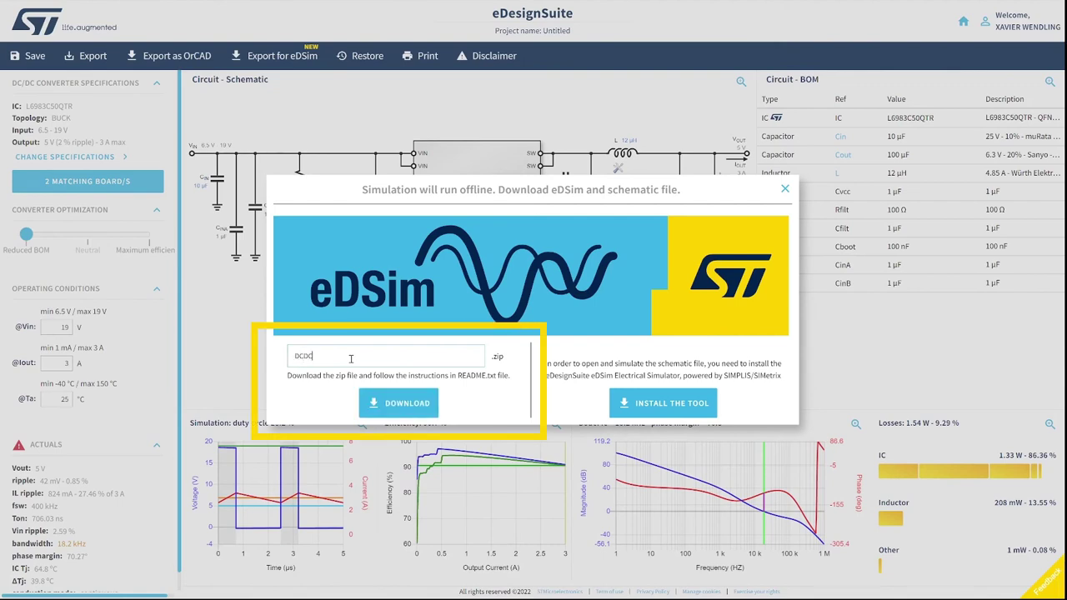
type("_NewDe")
left_click(385, 407)
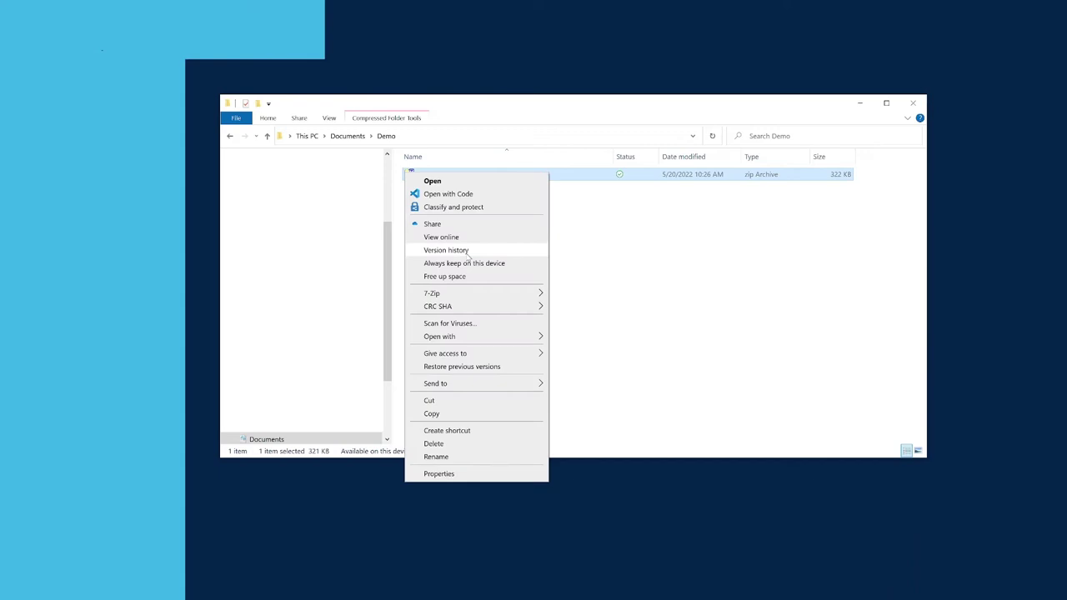
Extract DCDC_NewDesign.zip and run its eDSim.bat to open the schematic.
left_click(613, 346)
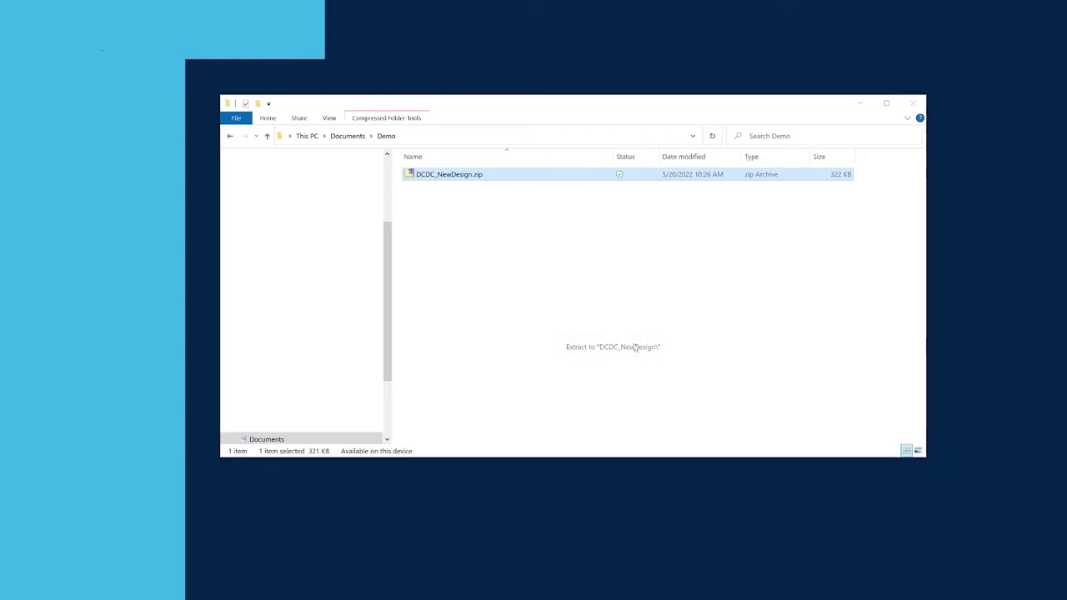
double_click(409, 173)
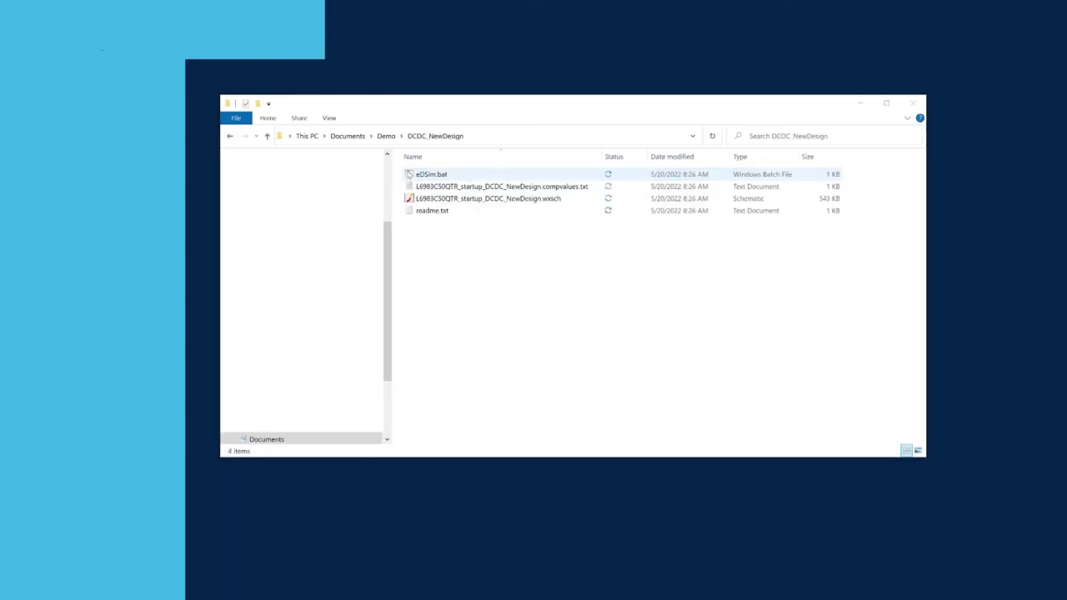
double_click(413, 174)
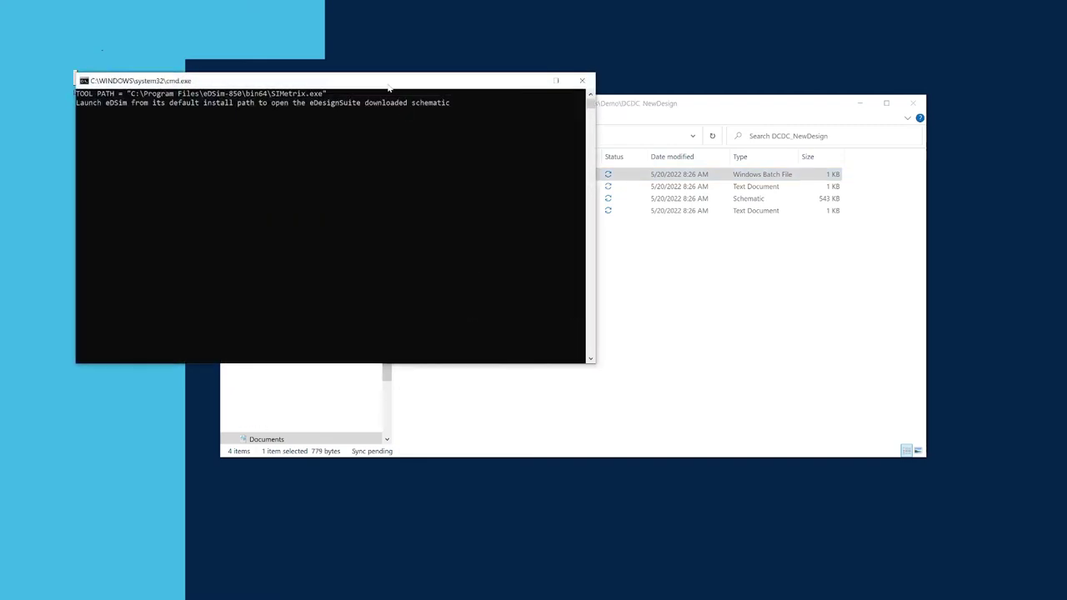
left_click(657, 487)
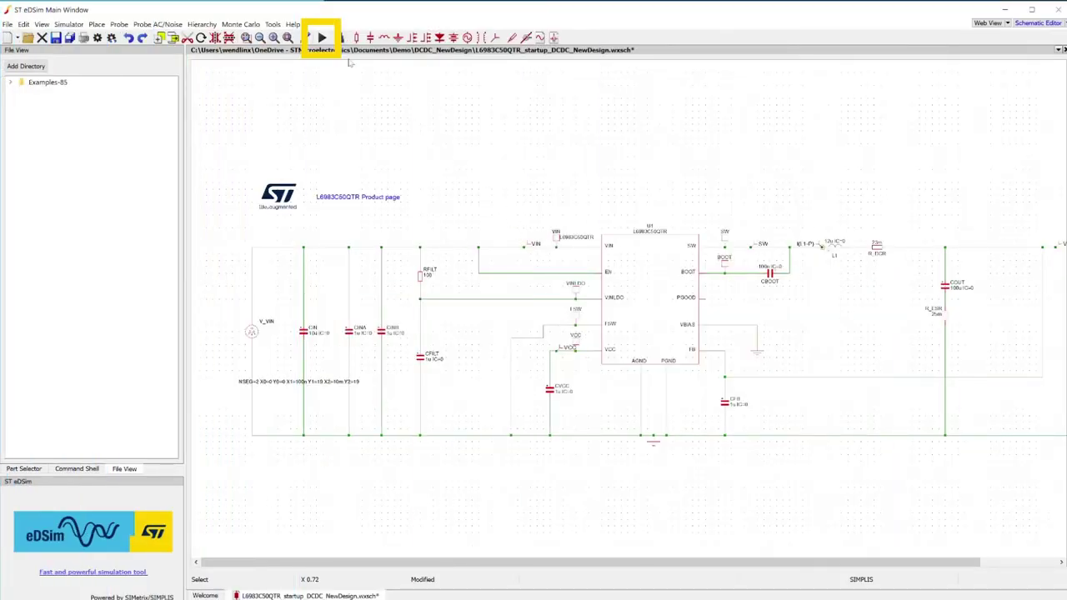
Run the transient simulation, then delete the two wire segments to the ground rail.
left_click(322, 38)
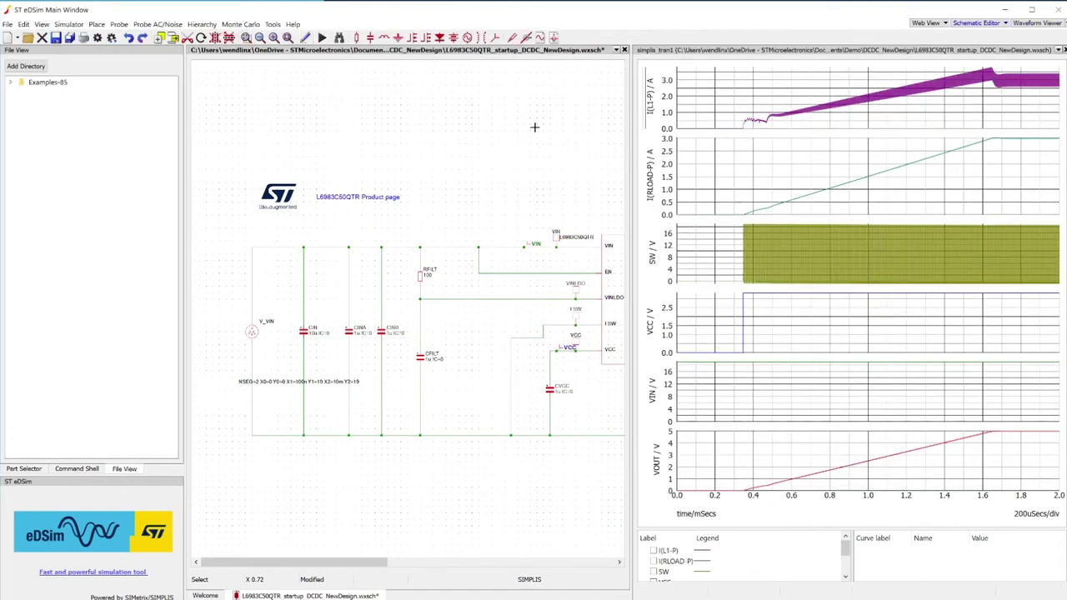
left_click(509, 371)
key("Delete")
left_click(523, 337)
key("Delete")
Wire the loose end to the VCC net and rerun the simulation.
left_click(543, 340)
left_click(550, 351)
left_click(322, 39)
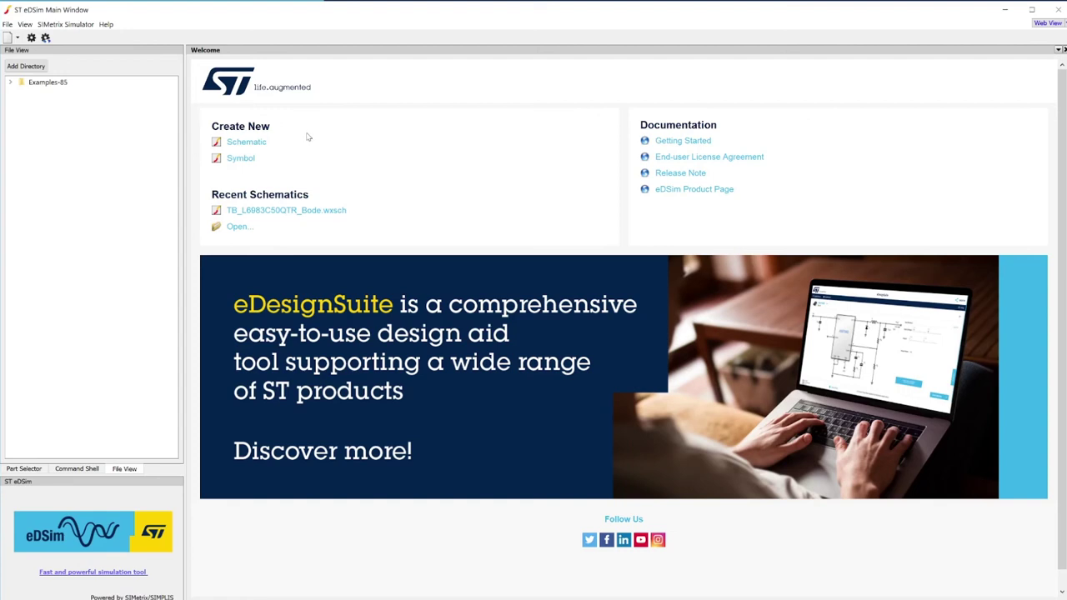
Create a blank schematic and place the L6983CQTR from the ST library.
left_click(252, 147)
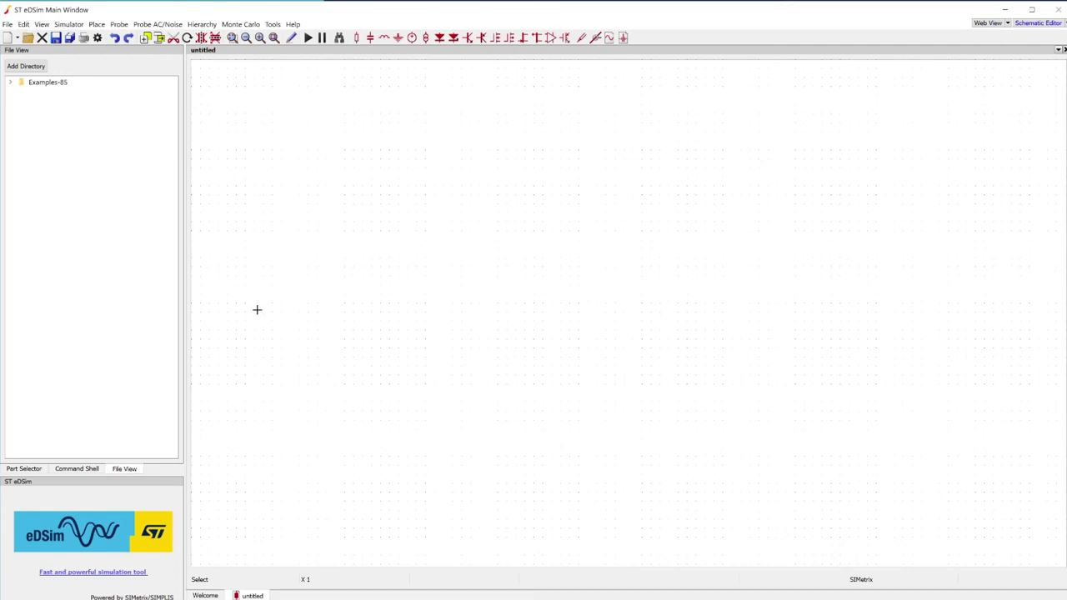
left_click(97, 24)
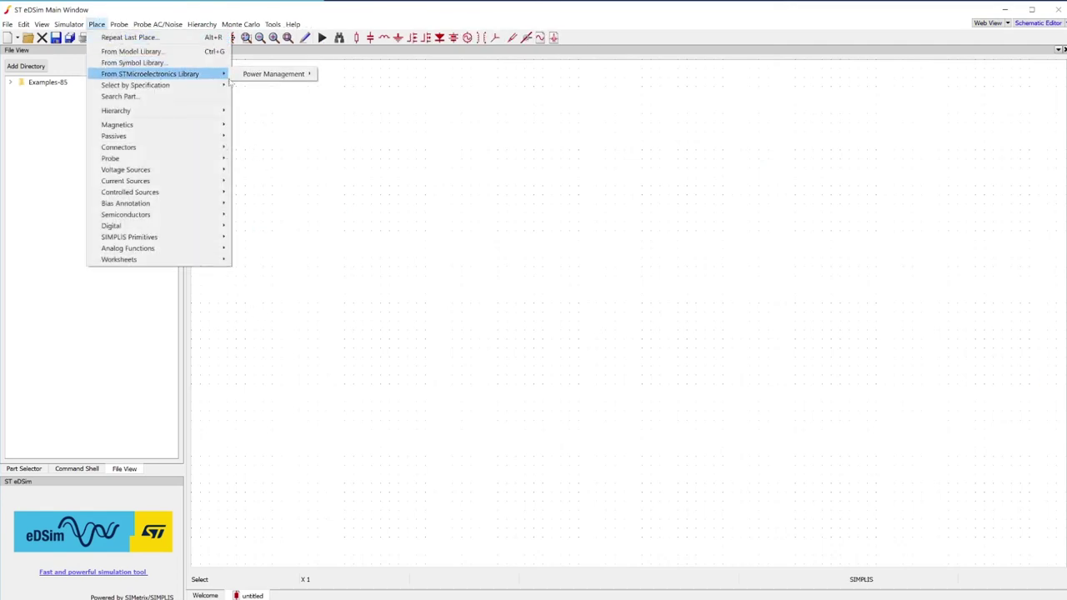
mouse_move(357, 74)
mouse_move(418, 96)
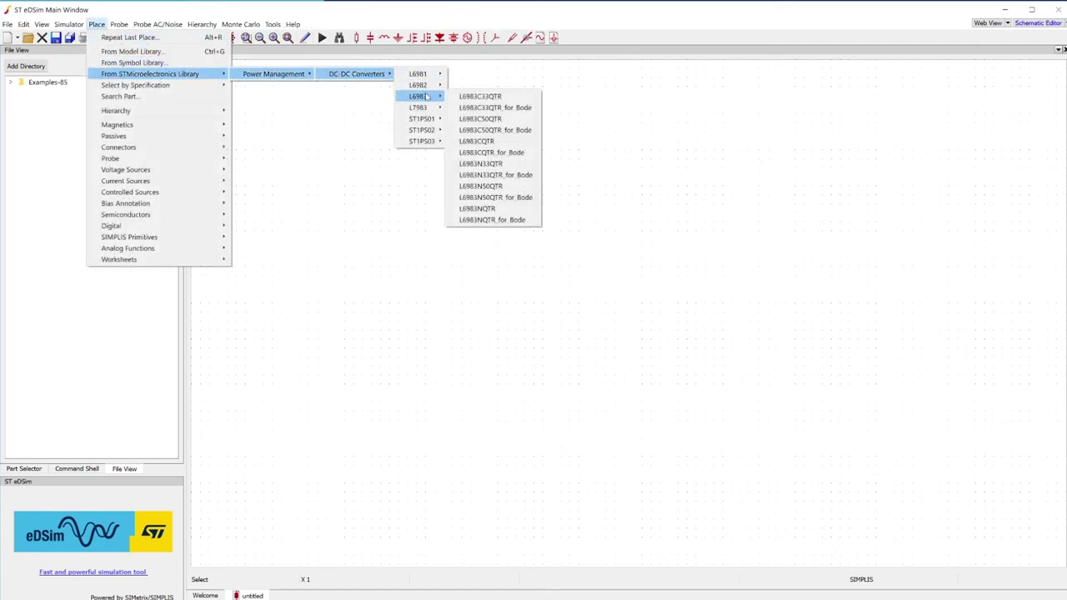
left_click(494, 142)
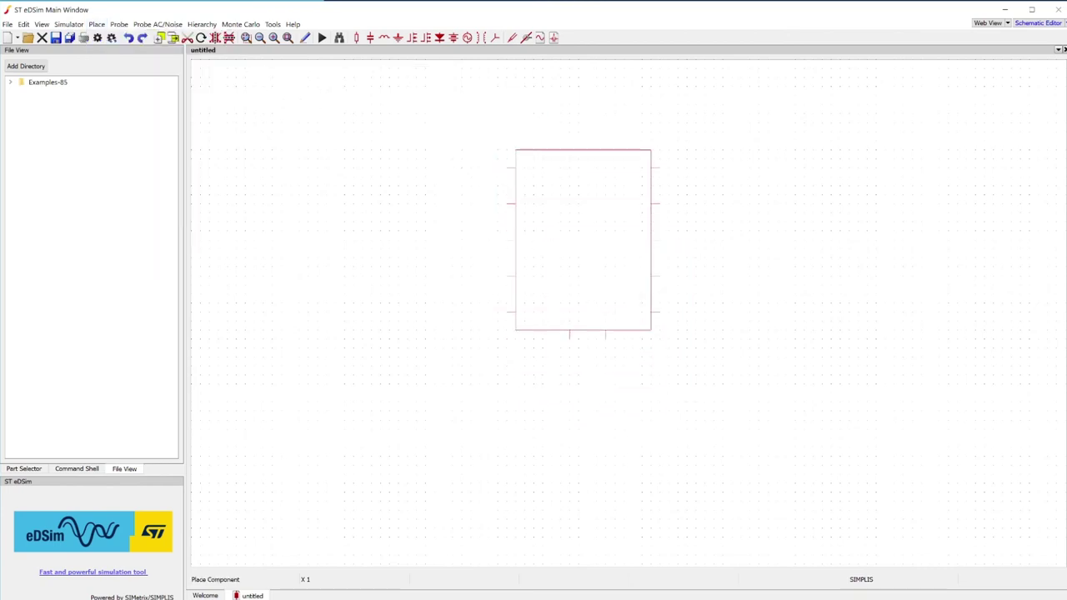
left_click(494, 143)
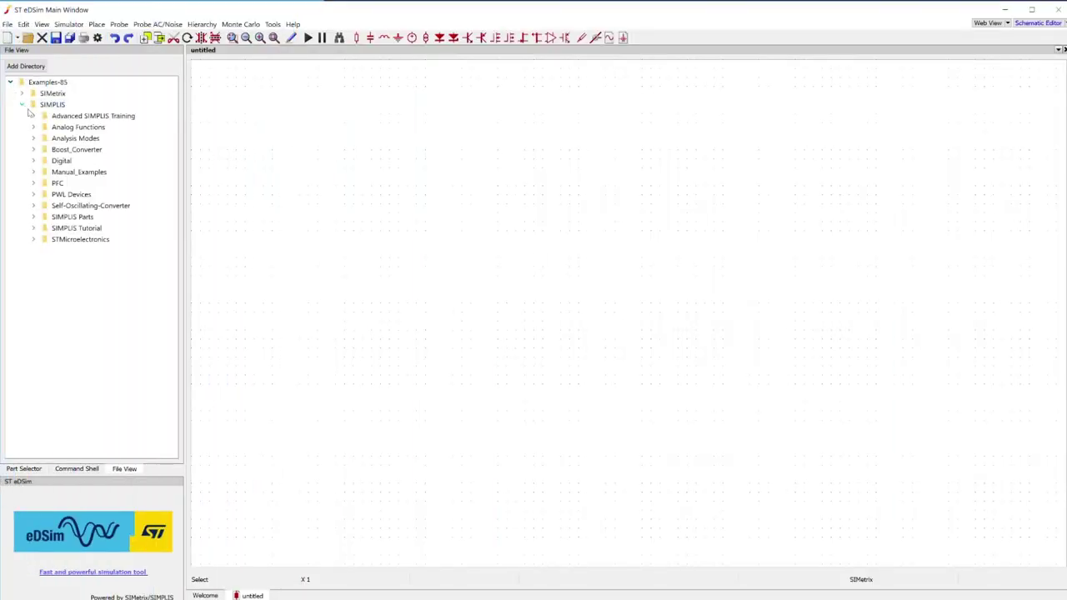
Browse to the STMicroelectronics L6983 examples and open TB_L6983C33QTR_Bode.wxsch.
double_click(80, 239)
double_click(94, 250)
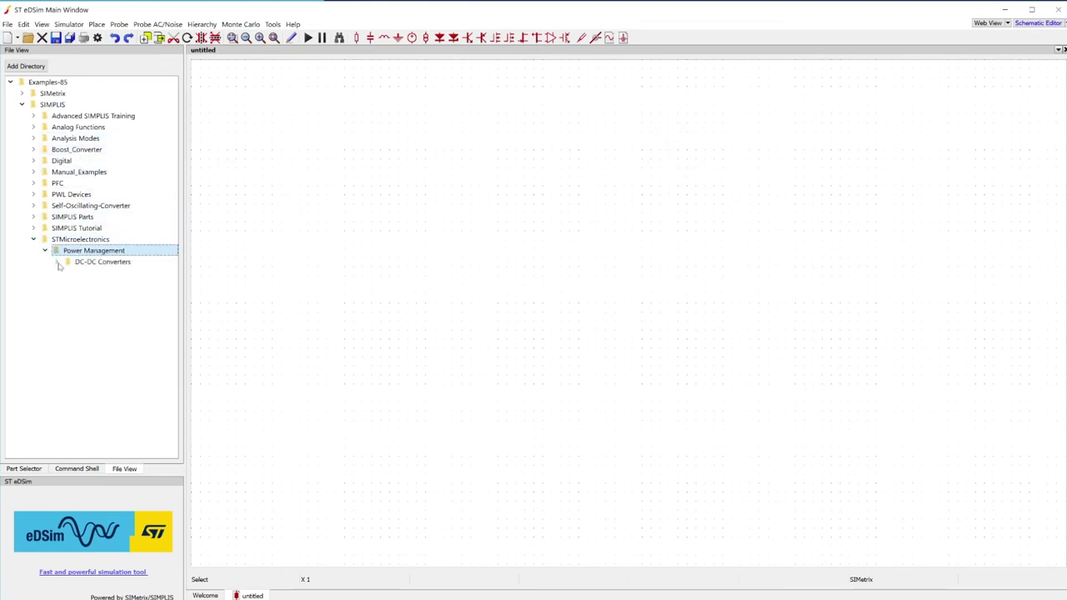
left_click(56, 262)
left_click(68, 296)
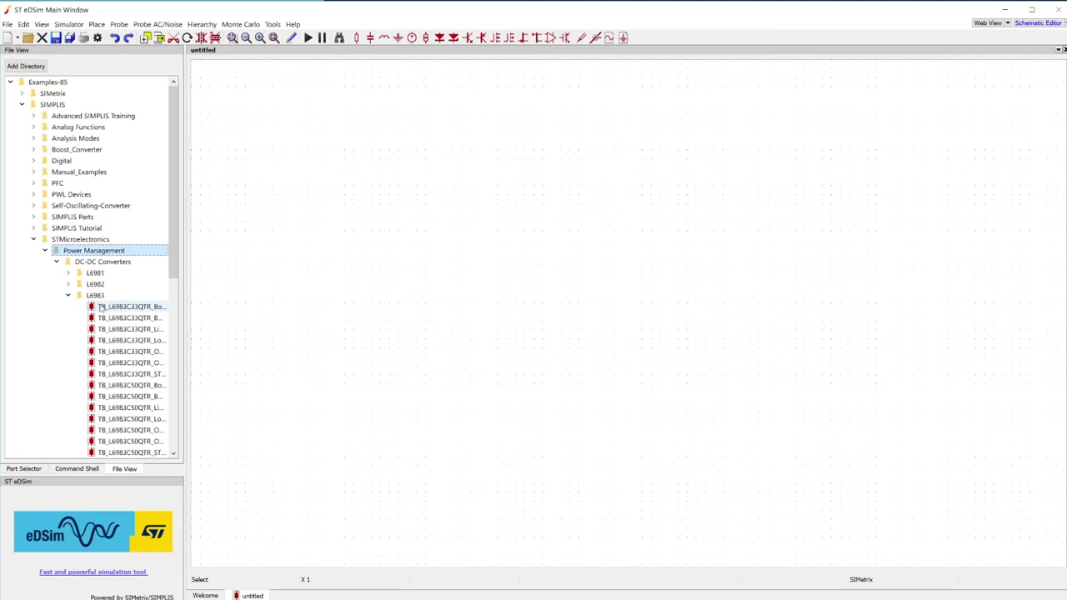
left_click_drag(185, 314, 282, 314)
left_click(178, 307)
double_click(126, 307)
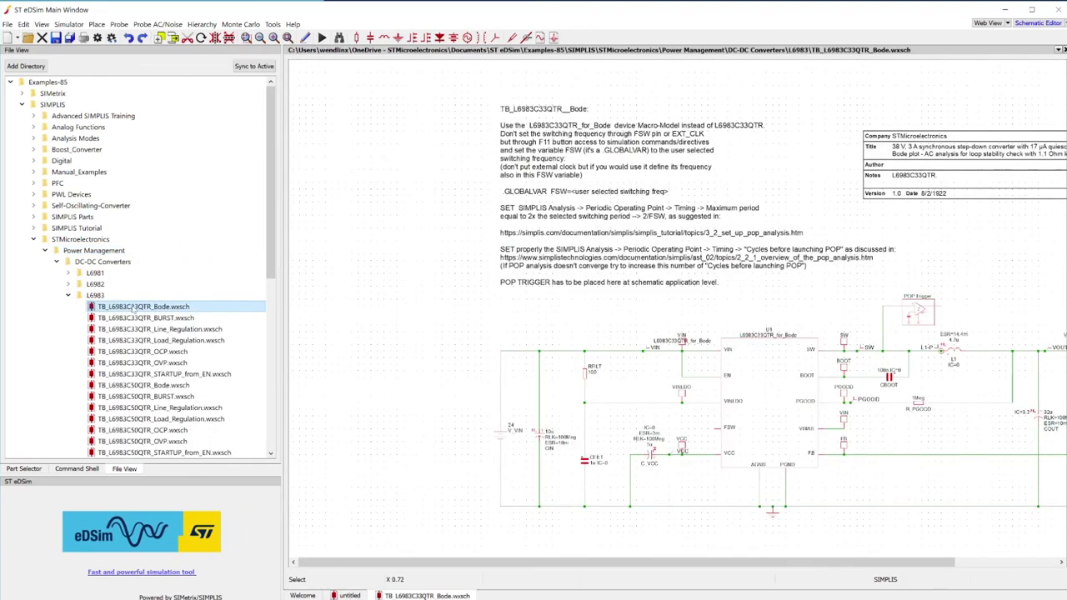